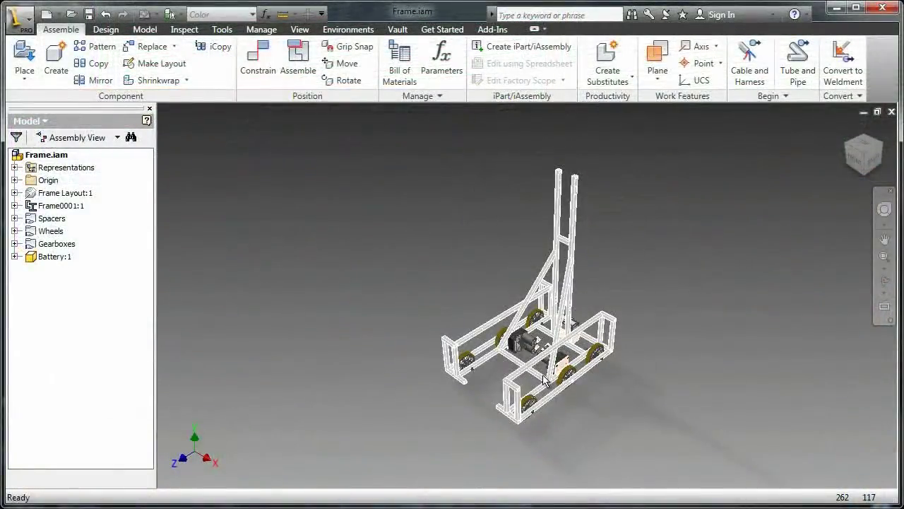
# Open the 36 Tooth sprocket part from the Corner Wheel Module and list the work plane types.
pyautogui.keyDown('shift'); pyautogui.moveTo(566, 375); pyautogui.dragTo(561, 401, button='middle'); pyautogui.keyUp('shift')
pyautogui.scroll(10, 561, 400)
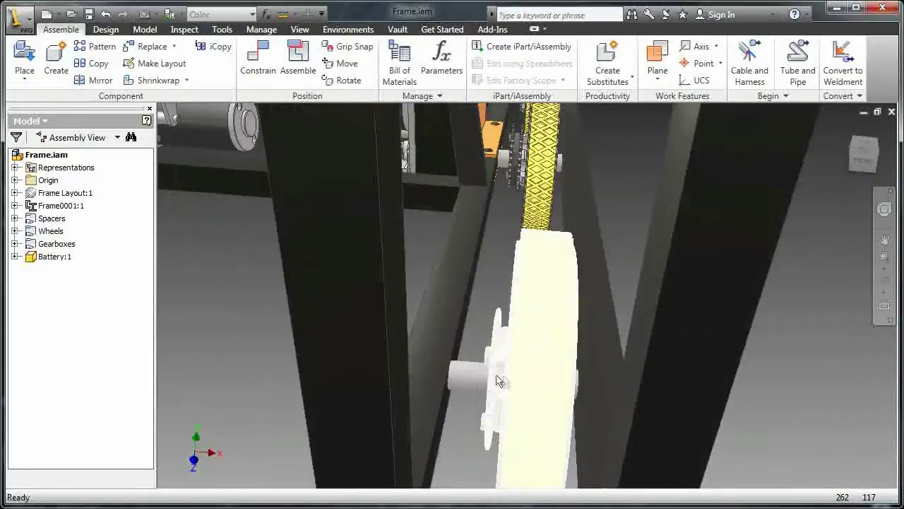
pyautogui.rightClick(494, 371)
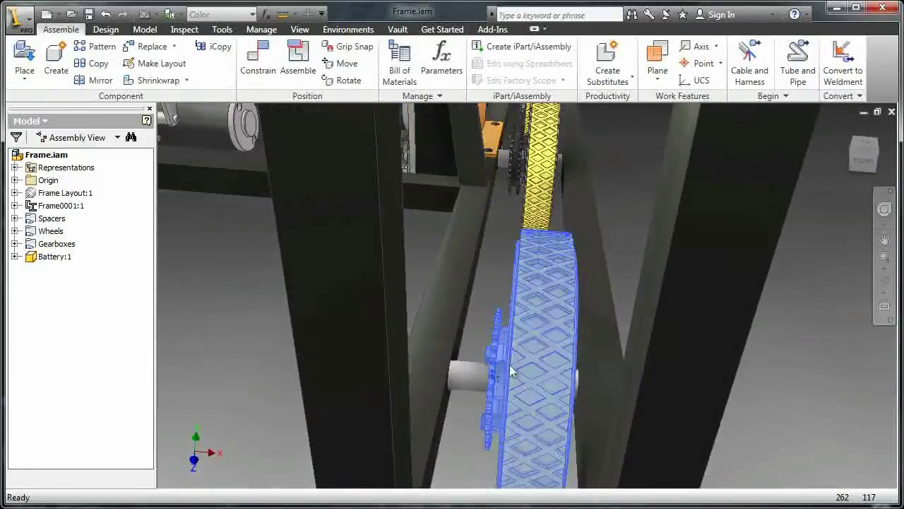
pyautogui.click(514, 330)
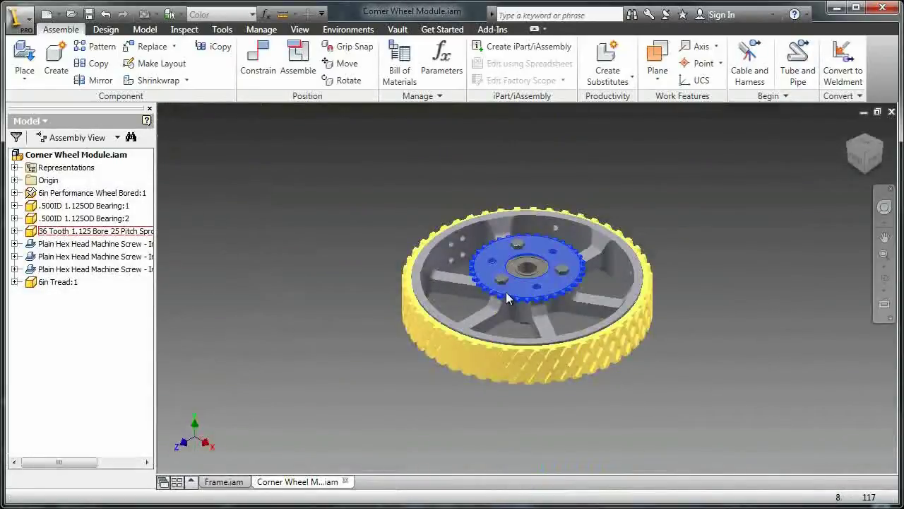
pyautogui.doubleClick(506, 292)
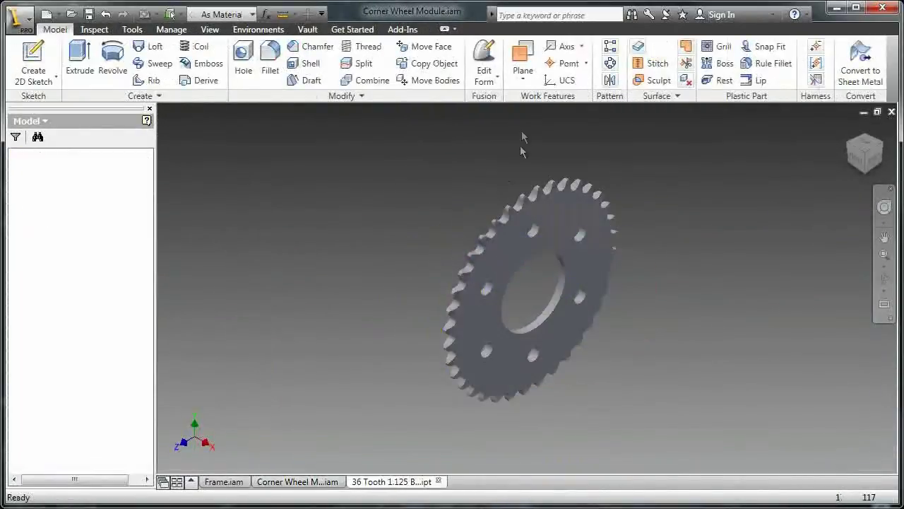
pyautogui.click(522, 80)
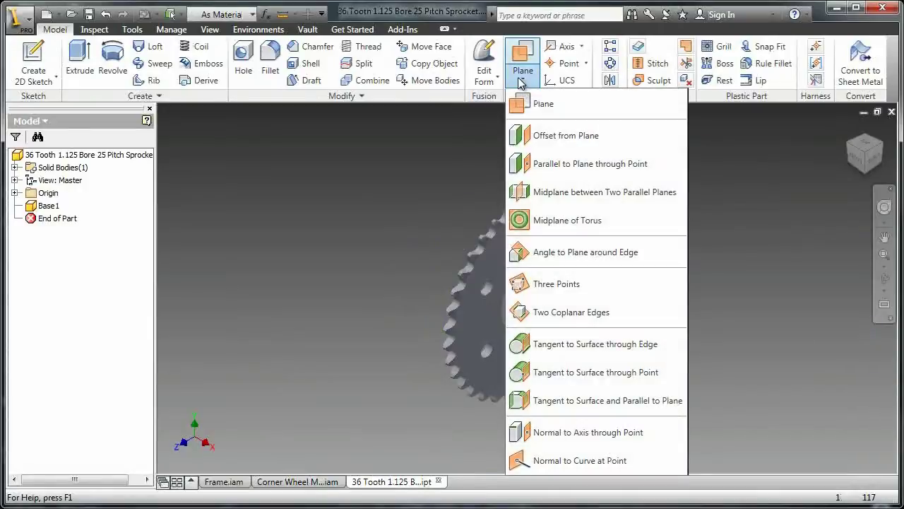
# Add a midplane work plane between the sprocket's two parallel faces.
pyautogui.click(529, 192)
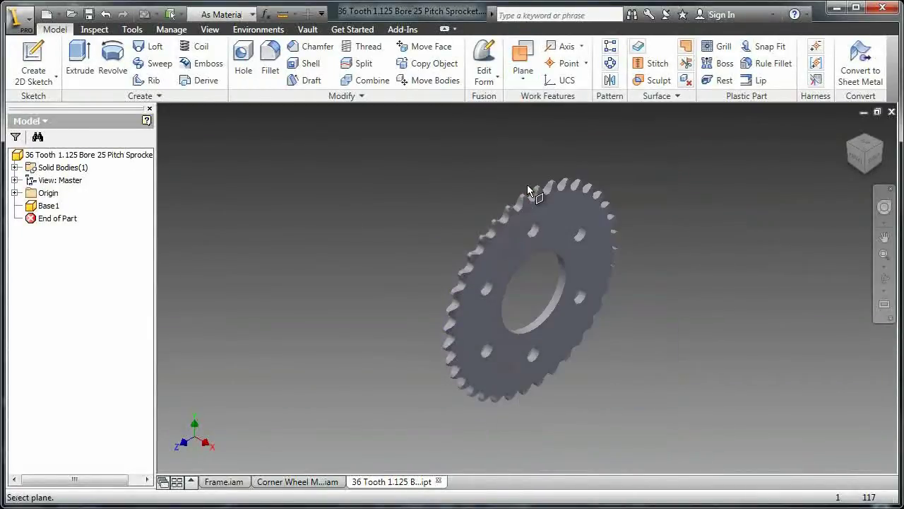
pyautogui.click(535, 238)
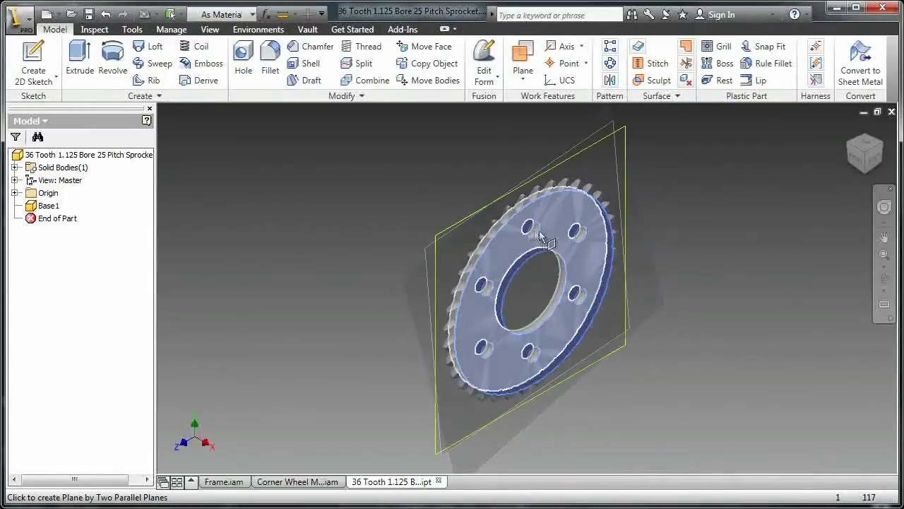
pyautogui.click(555, 237)
# Check the plane edge-on, return to the Home view, and save the sprocket part.
pyautogui.click(860, 157)
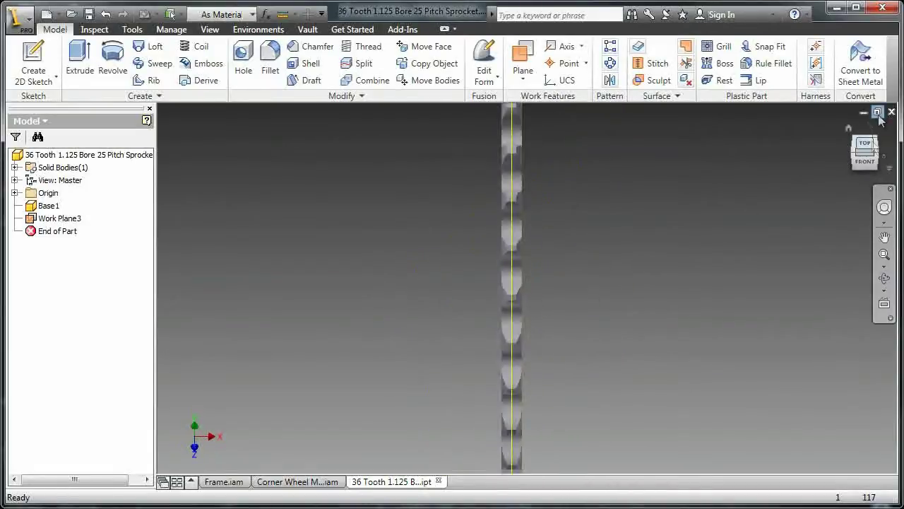
pyautogui.click(849, 129)
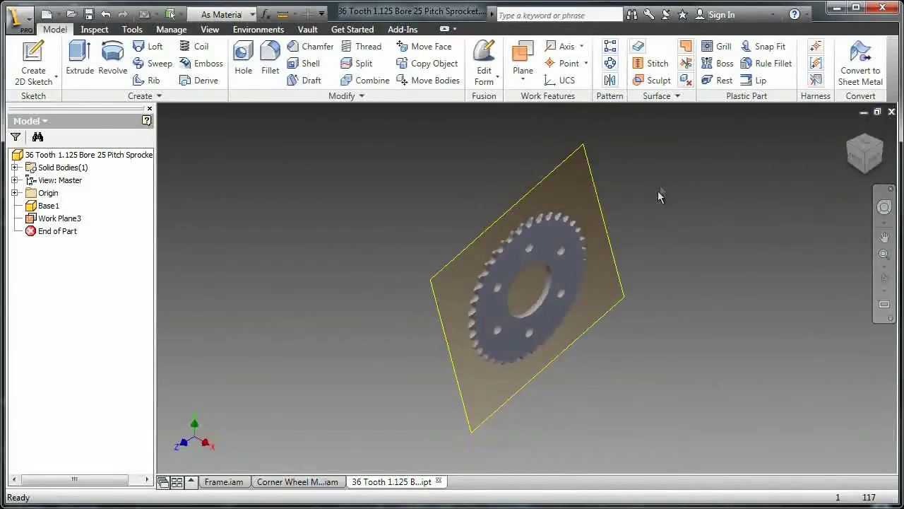
pyautogui.hotkey('ctrl', 's')
# Close the Corner Wheel Module assembly, saving its changes.
pyautogui.click(327, 484)
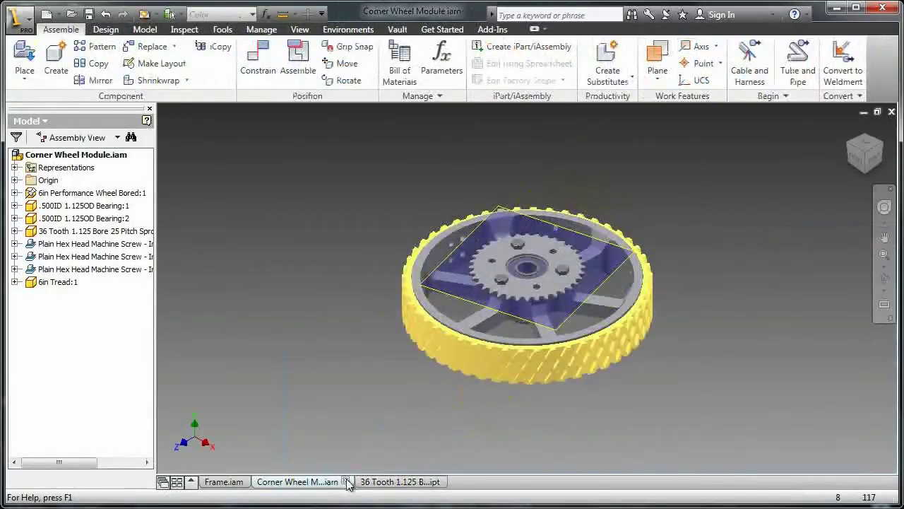
pyautogui.click(346, 481)
pyautogui.click(354, 285)
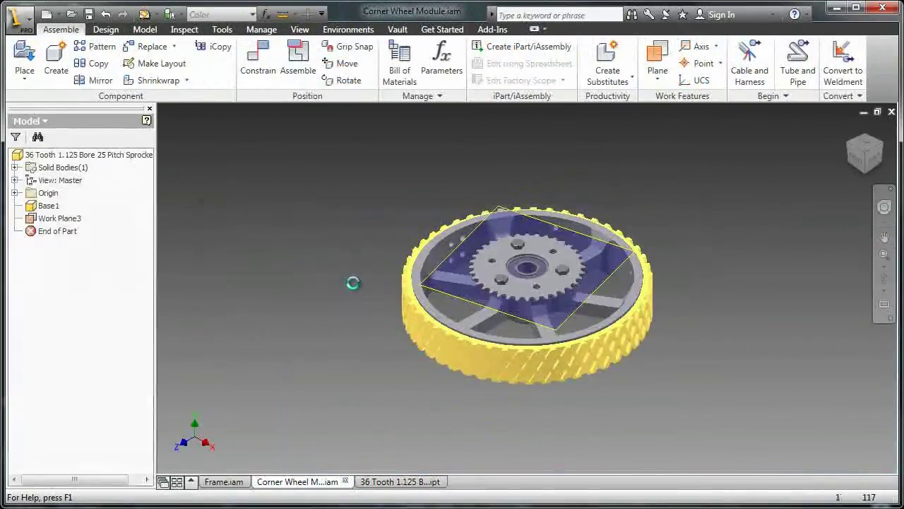
# Back in Frame.iam, start a new Roller Chains drive and browse the chain sizes.
pyautogui.click(236, 483)
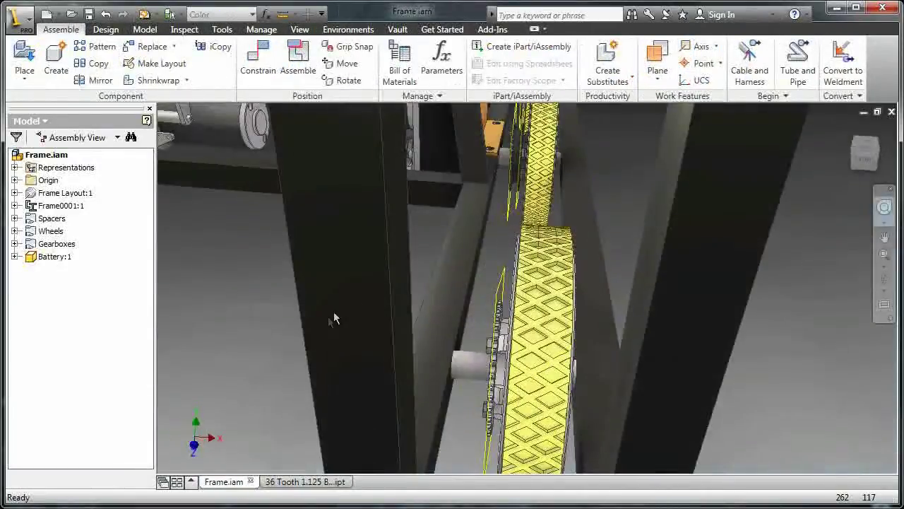
pyautogui.click(110, 32)
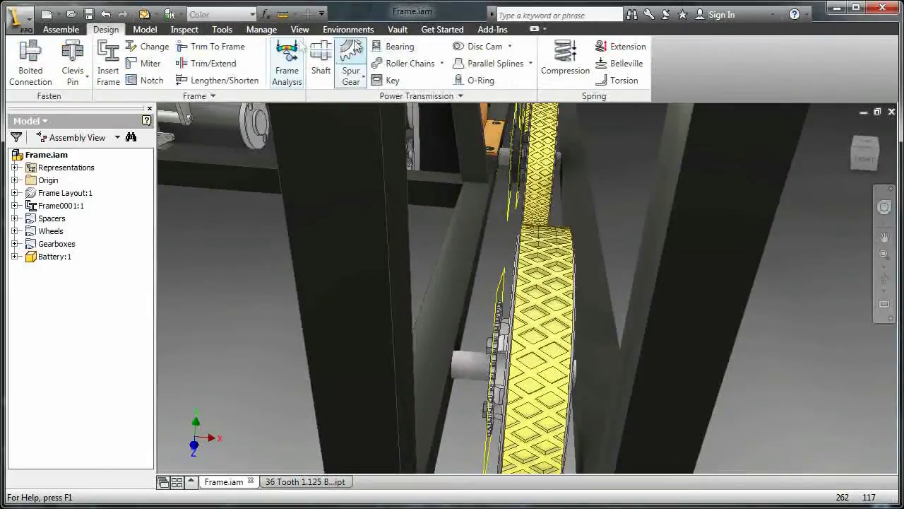
pyautogui.click(441, 65)
pyautogui.click(421, 142)
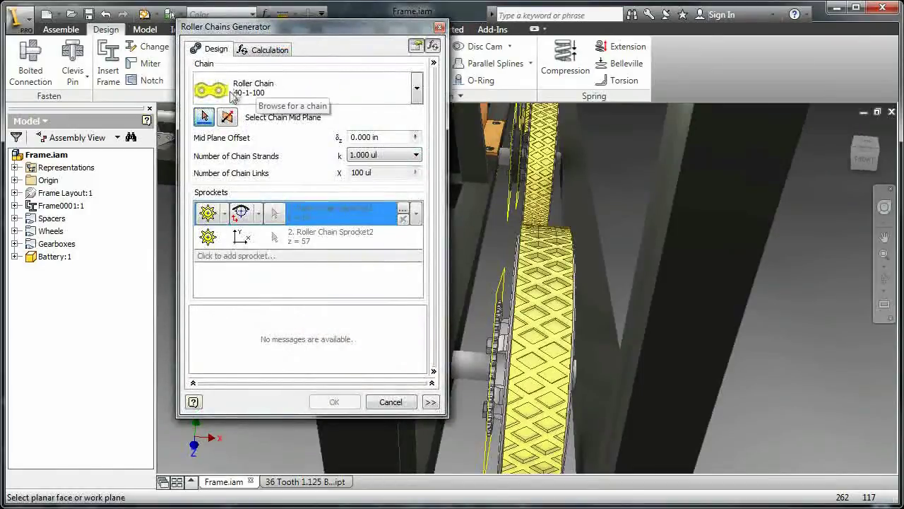
pyautogui.click(416, 87)
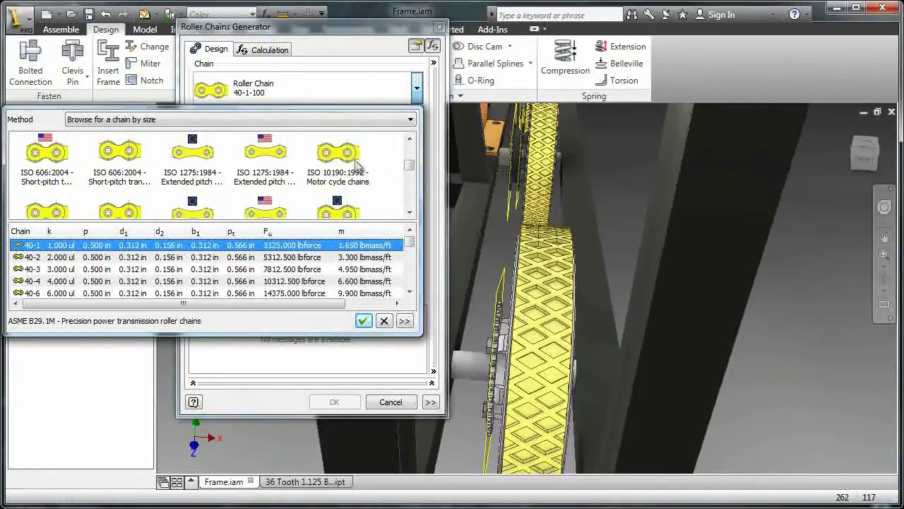
# Select the ISO 10190:1992 motor cycle chain size 04 MA for the drive.
pyautogui.click(346, 157)
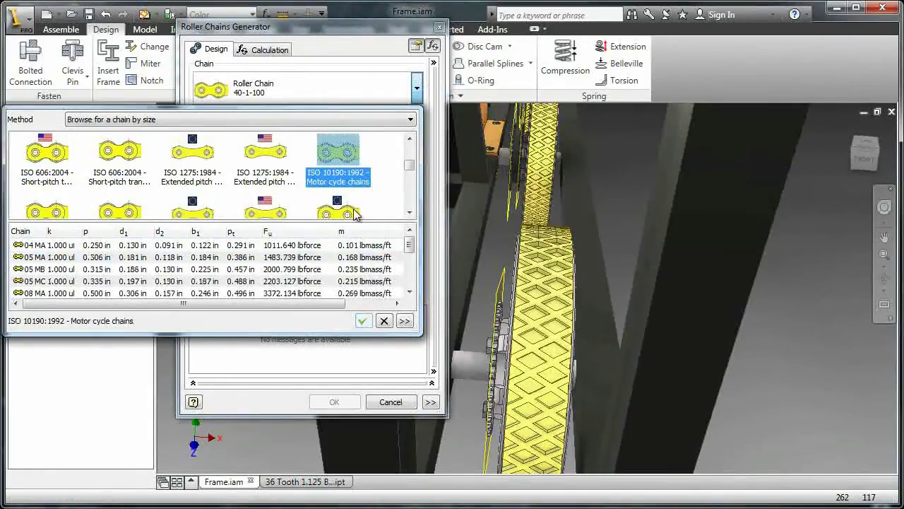
pyautogui.click(212, 245)
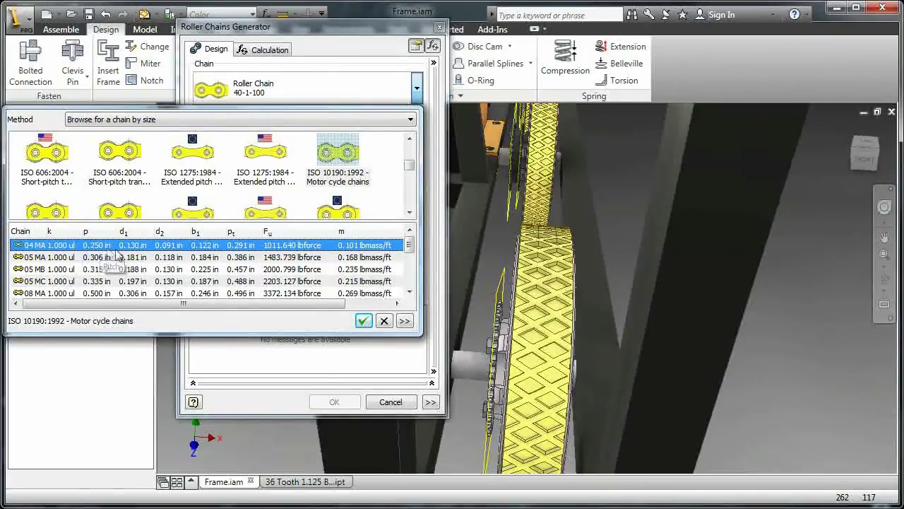
pyautogui.click(363, 321)
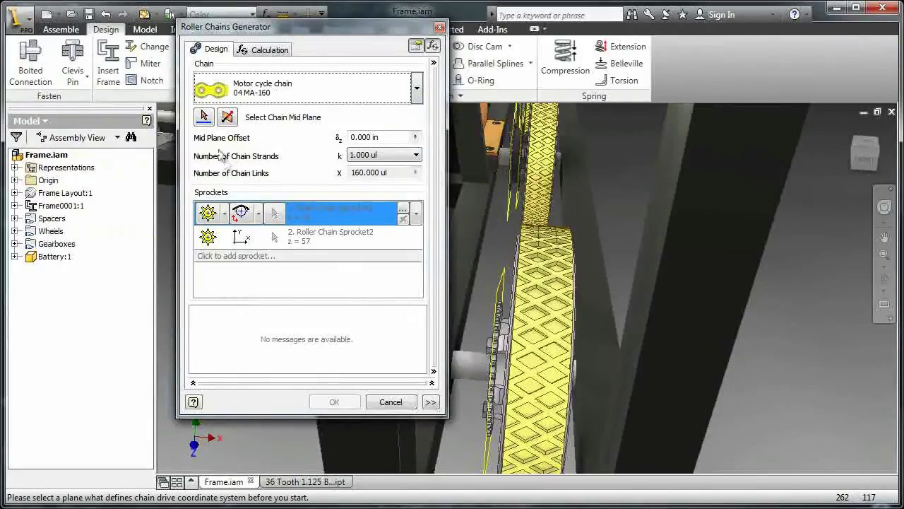
# Set the chain mid plane and use the existing 38-tooth wheel sprocket as sprocket one.
pyautogui.click(205, 118)
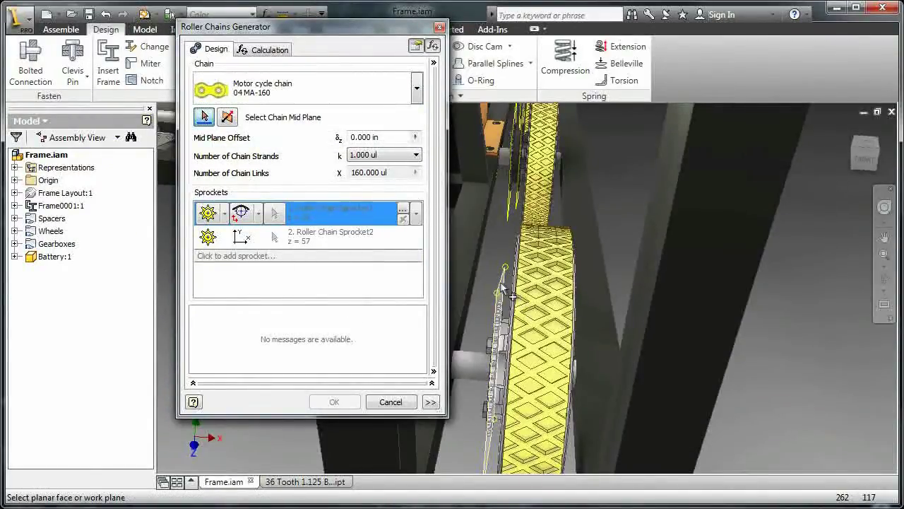
pyautogui.scroll(2, 505, 300)
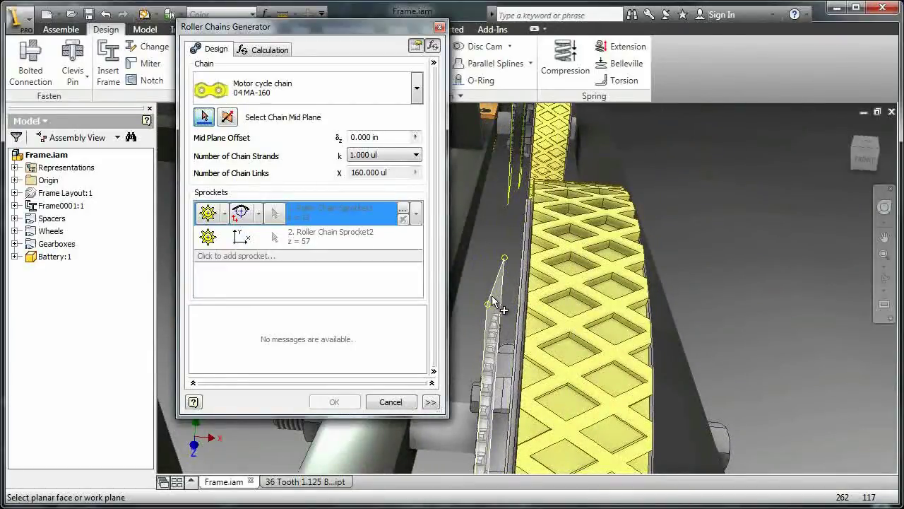
pyautogui.click(492, 298)
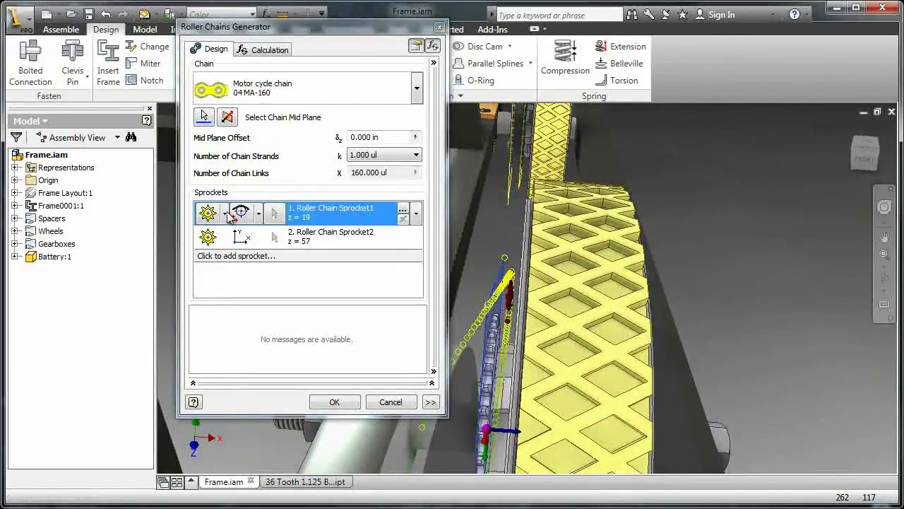
pyautogui.click(226, 214)
pyautogui.click(226, 260)
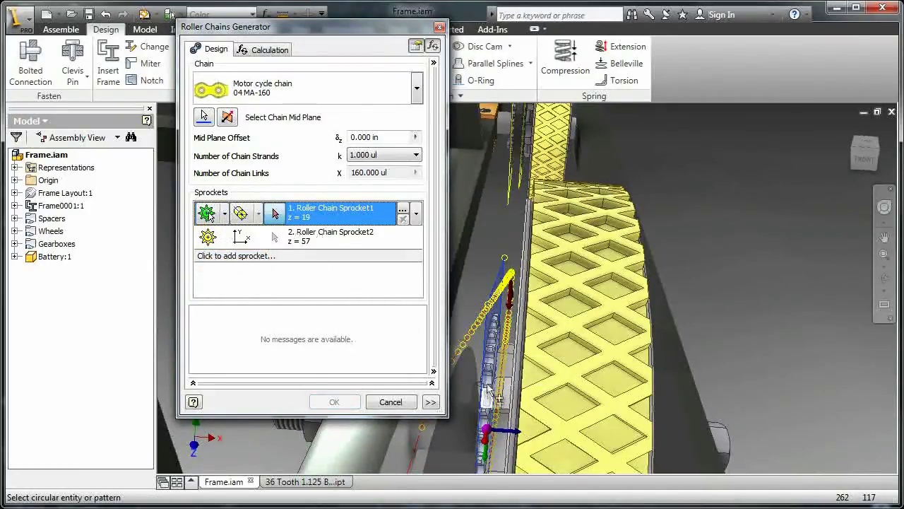
pyautogui.scroll(-4, 488, 389)
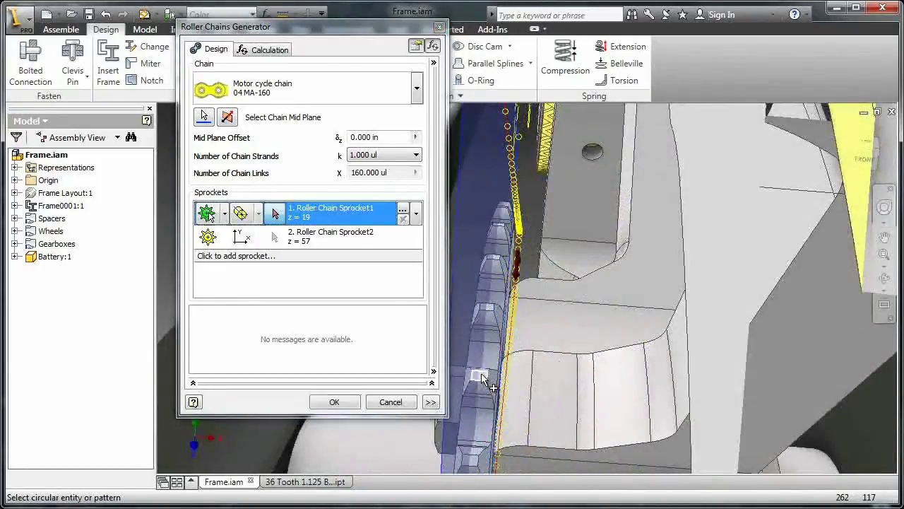
pyautogui.click(476, 375)
pyautogui.scroll(-3, 480, 378)
pyautogui.scroll(5, 482, 380)
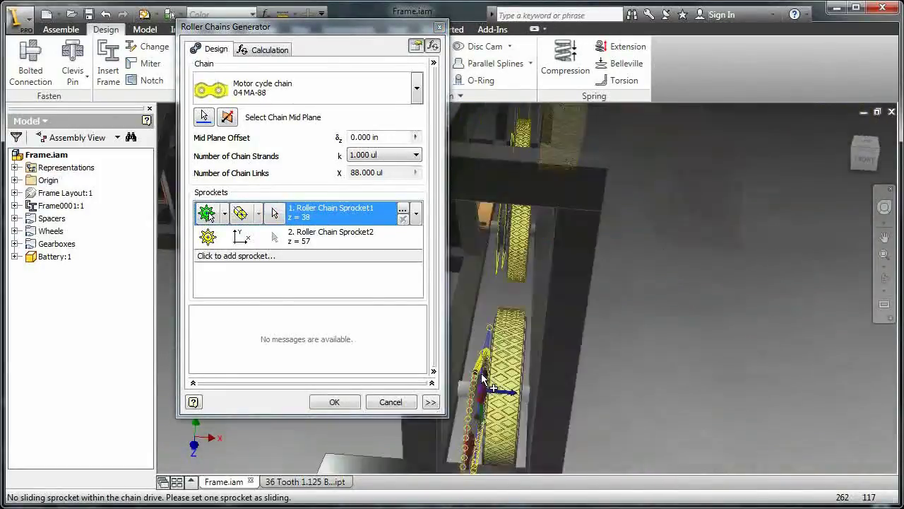
pyautogui.keyDown('shift'); pyautogui.moveTo(483, 378); pyautogui.dragTo(495, 351, button='middle'); pyautogui.keyUp('shift')
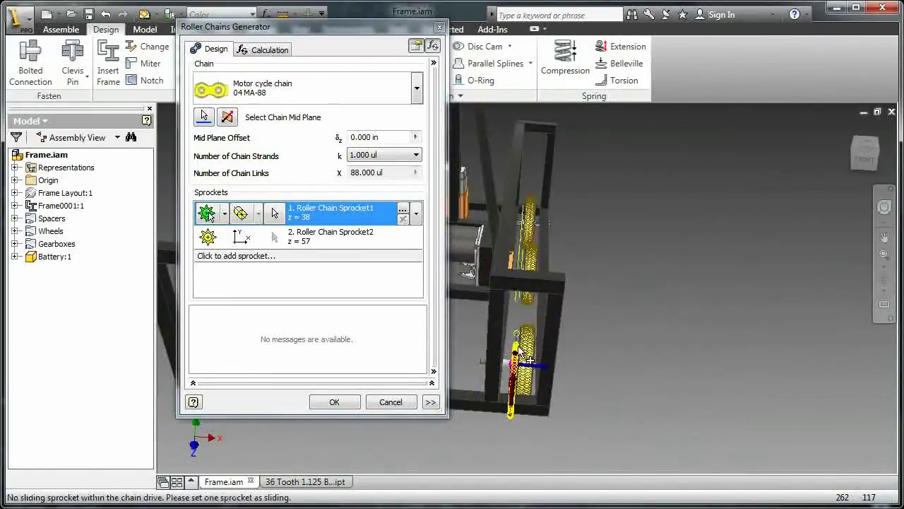
pyautogui.scroll(-5, 506, 351)
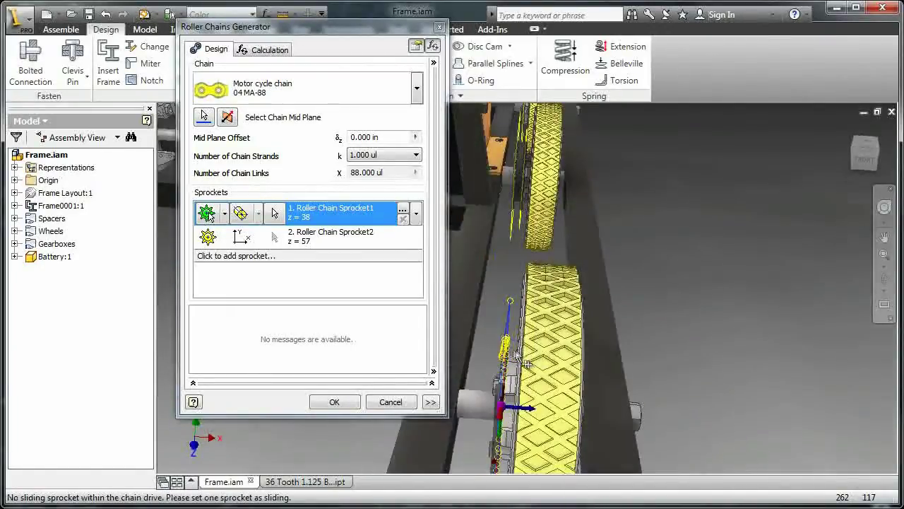
# Set sprocket 2 to the existing right-hand sprocket and preview the 158-link chain.
pyautogui.click(228, 237)
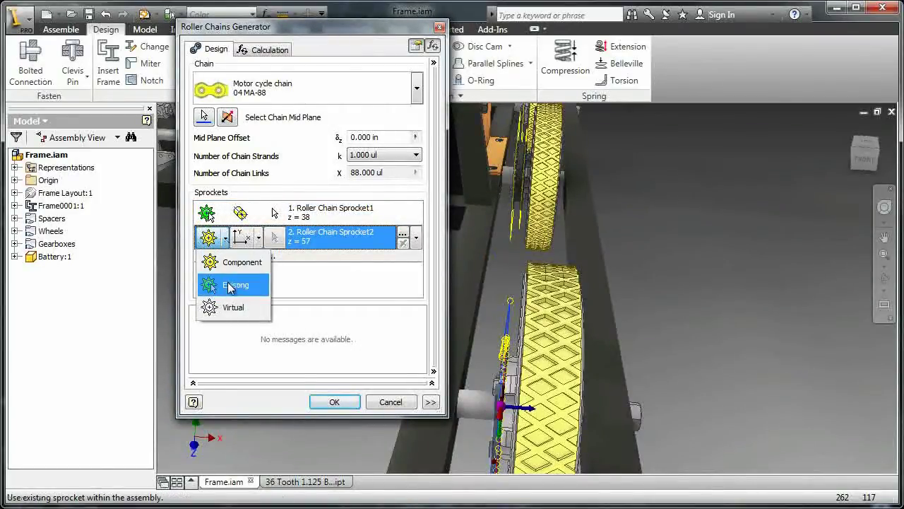
pyautogui.click(212, 285)
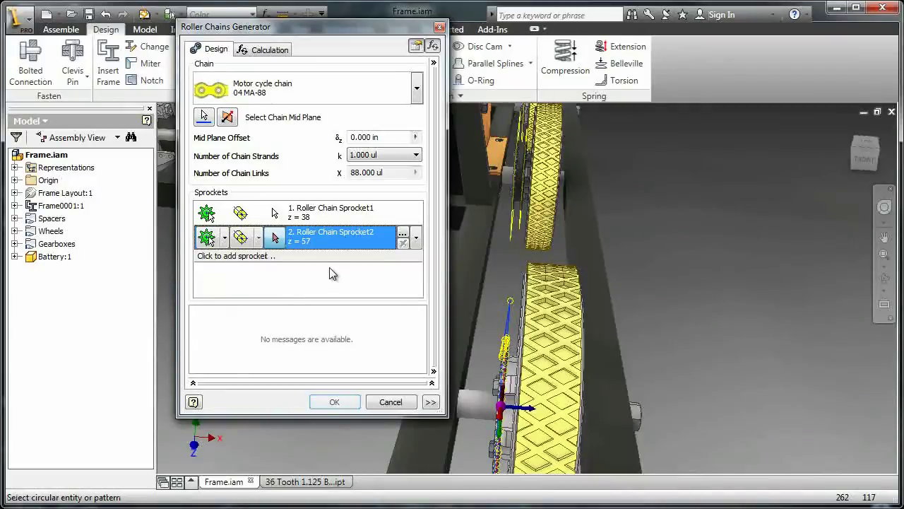
pyautogui.scroll(-5, 495, 240)
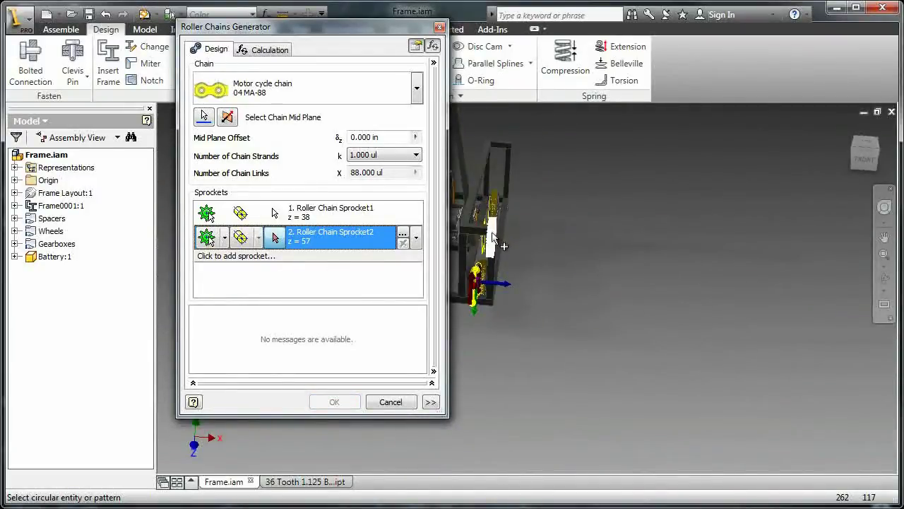
pyautogui.keyDown('shift'); pyautogui.moveTo(505, 245); pyautogui.dragTo(496, 262, button='middle'); pyautogui.keyUp('shift')
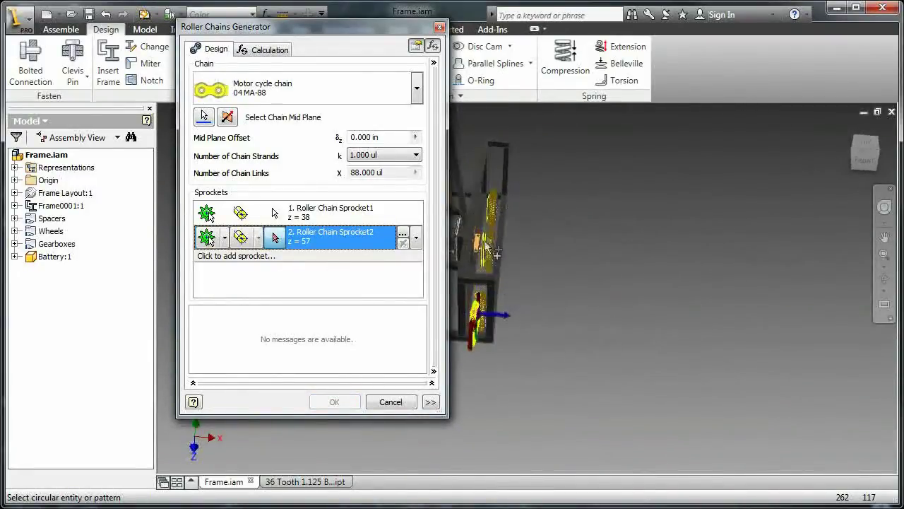
pyautogui.scroll(5, 537, 249)
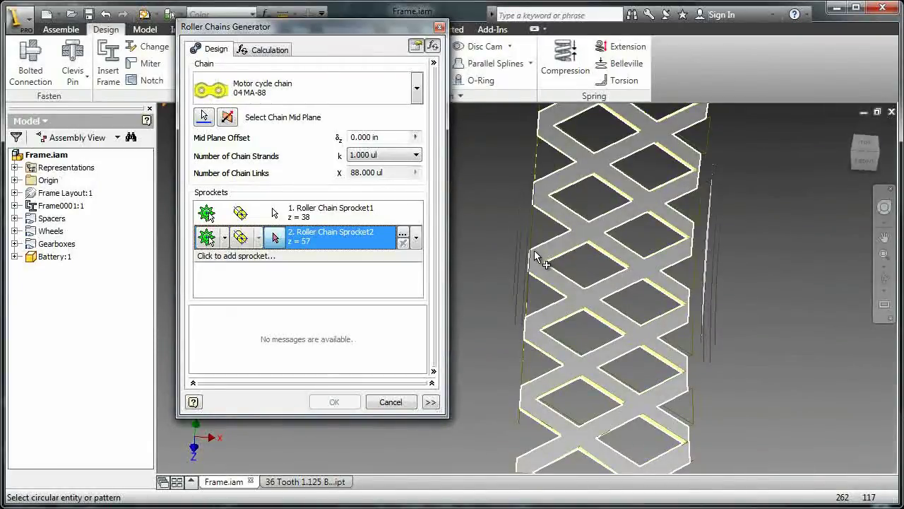
pyautogui.scroll(3, 534, 251)
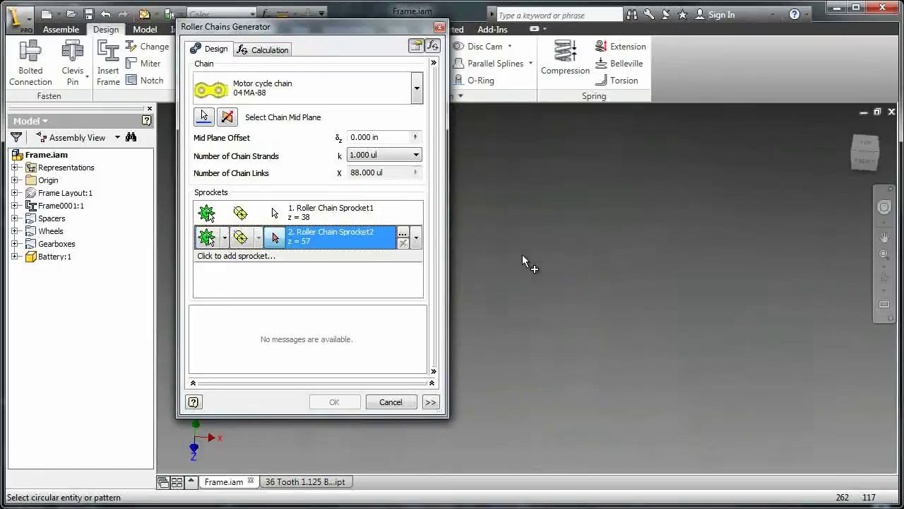
pyautogui.scroll(-3, 523, 256)
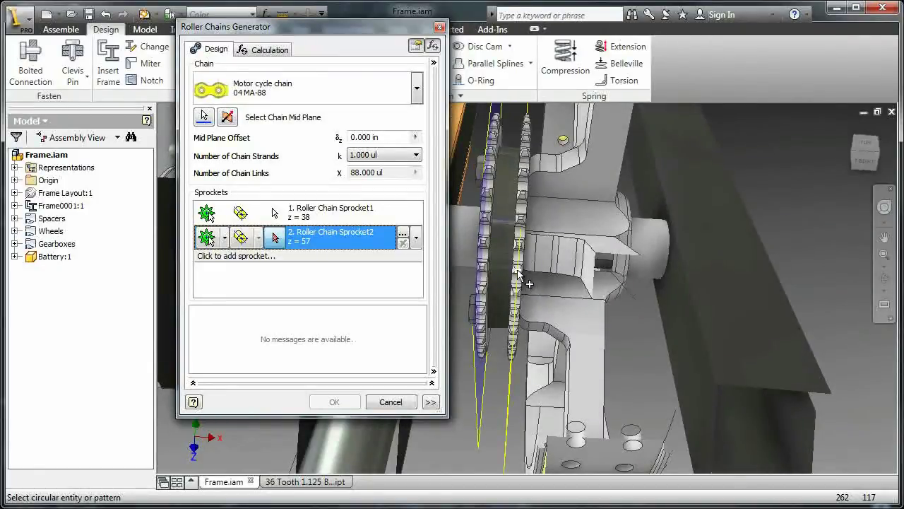
pyautogui.click(535, 205)
pyautogui.click(534, 205)
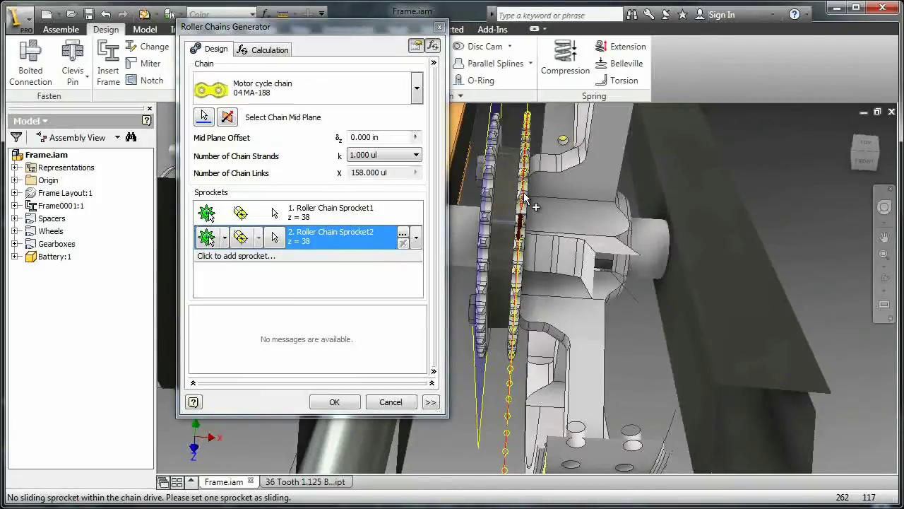
pyautogui.keyDown('shift'); pyautogui.moveTo(535, 205); pyautogui.dragTo(742, 159, button='middle'); pyautogui.keyUp('shift')
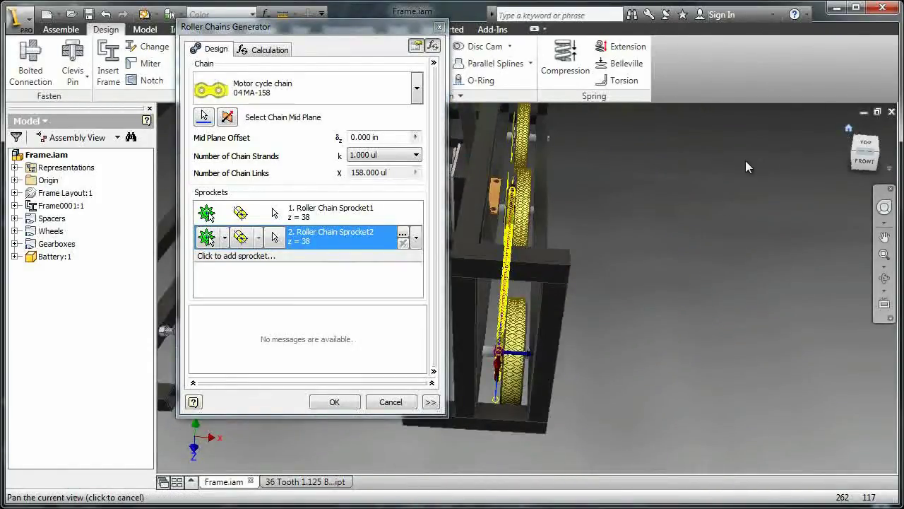
pyautogui.press('F6')
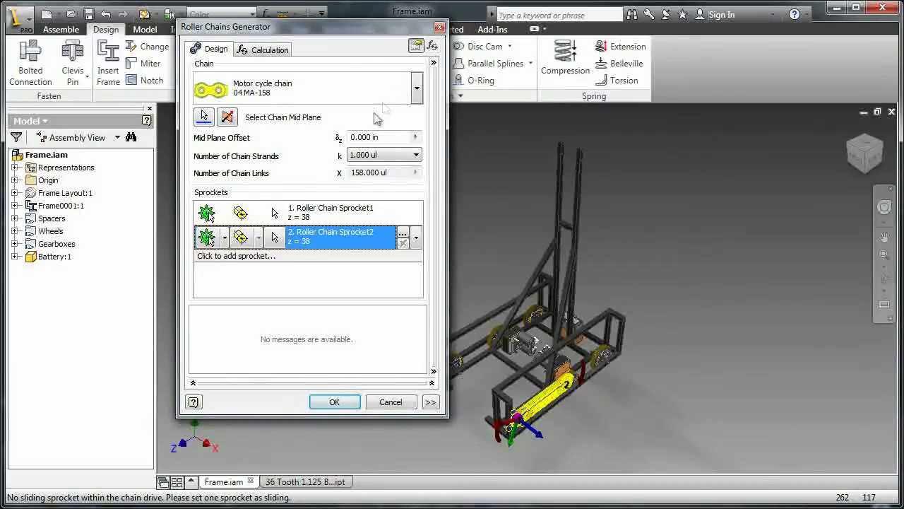
# Accept the chain settings and rename the subassembly to Drivetrain Drive.
pyautogui.click(334, 402)
pyautogui.click(79, 156)
pyautogui.click(79, 156)
pyautogui.doubleClick(79, 156)
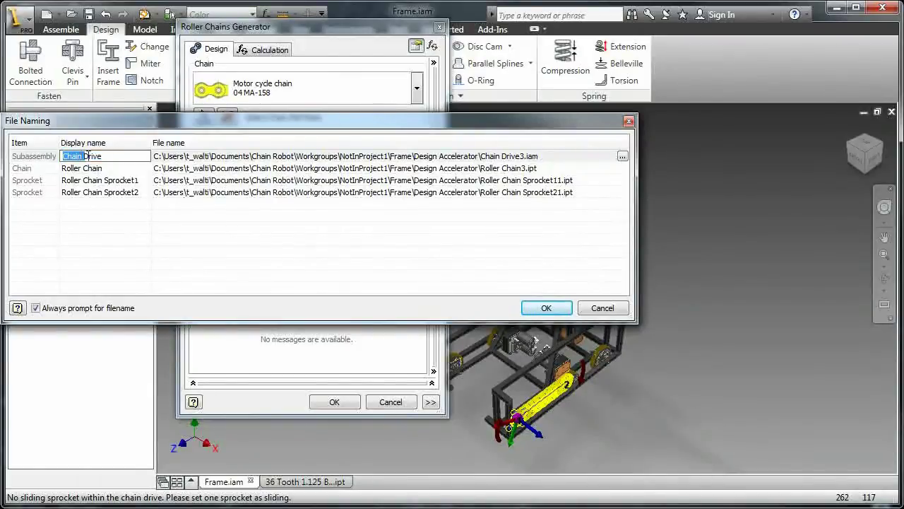
pyautogui.write('Drivetr')
pyautogui.click(88, 156)
pyautogui.press('Return')
# Rename the chain and first sprocket to Drivetrain Chain and Drivetrain Chain Sprocket1.
pyautogui.click(84, 167)
pyautogui.click(84, 167)
pyautogui.doubleClick(73, 167)
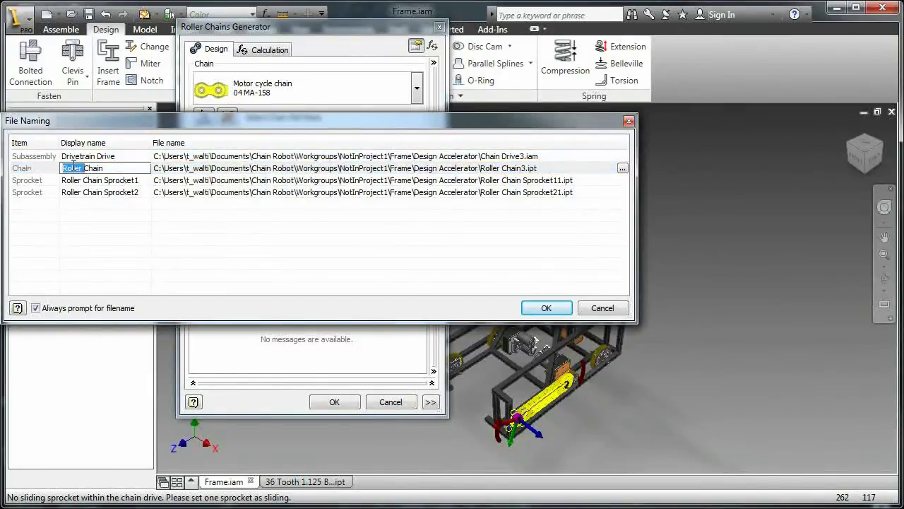
pyautogui.write('Drivetrain')
pyautogui.click(85, 181)
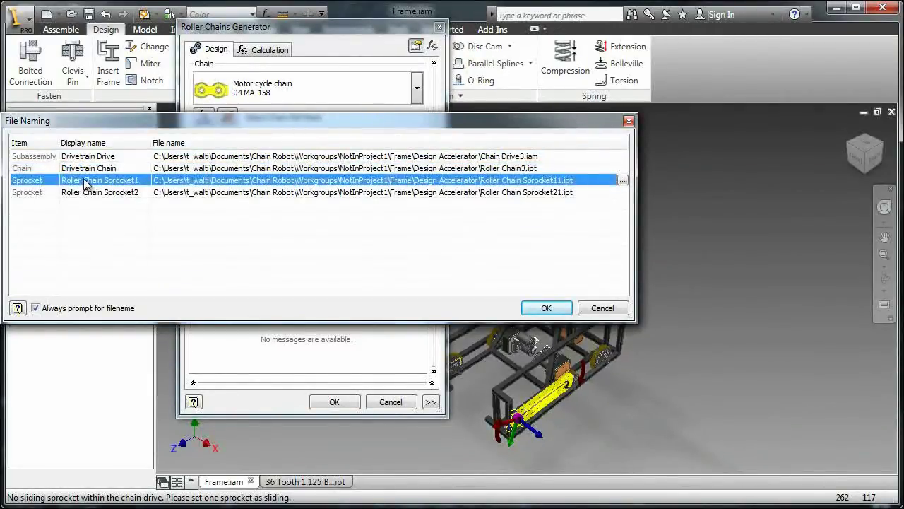
pyautogui.click(84, 180)
pyautogui.doubleClick(71, 180)
pyautogui.write('Drivetrain')
# Rename the second sprocket to Drivetrain Chain Sprocket2 and confirm the names.
pyautogui.click(74, 191)
pyautogui.click(74, 192)
pyautogui.doubleClick(74, 192)
pyautogui.write('Drivetrain')
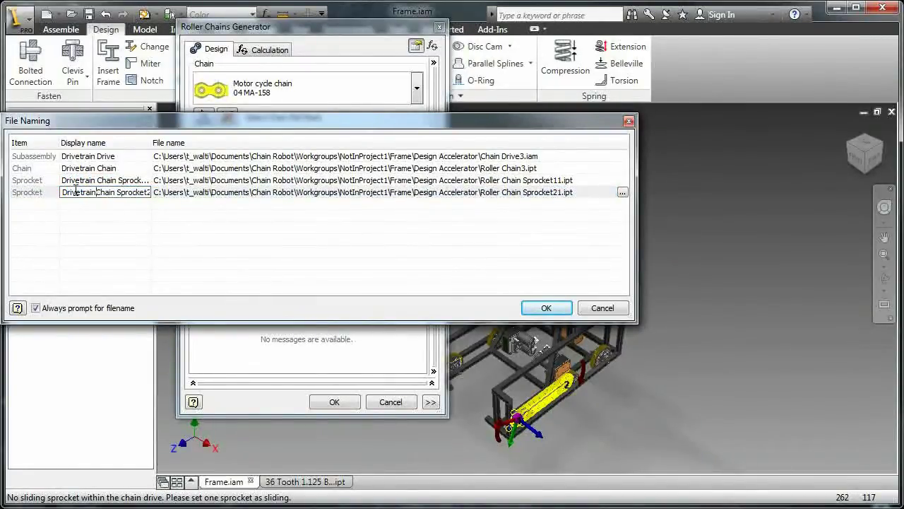
pyautogui.click(546, 307)
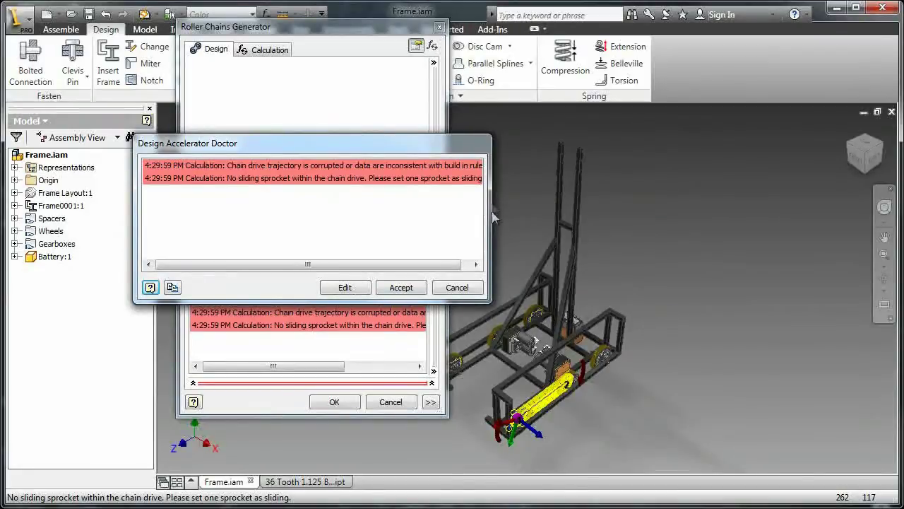
# Accept the Design Accelerator Doctor warnings to generate Drivetrain Drive:1 in the frame.
pyautogui.moveTo(456, 270); pyautogui.dragTo(466, 263)
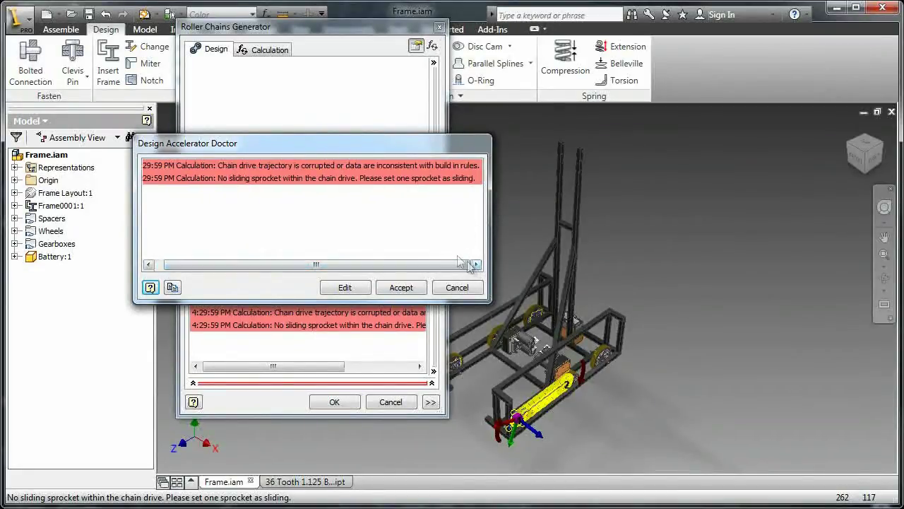
pyautogui.click(398, 288)
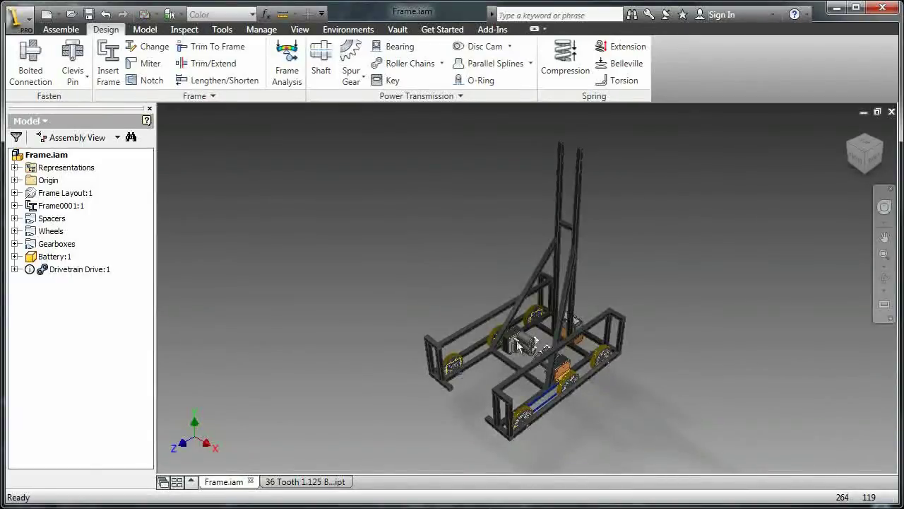
# Inspect the blue chain between the wheel sprockets, then switch to the 36-tooth sprocket document.
pyautogui.keyDown('shift'); pyautogui.moveTo(526, 351); pyautogui.dragTo(578, 407, button='middle'); pyautogui.keyUp('shift')
pyautogui.scroll(-8, 586, 403)
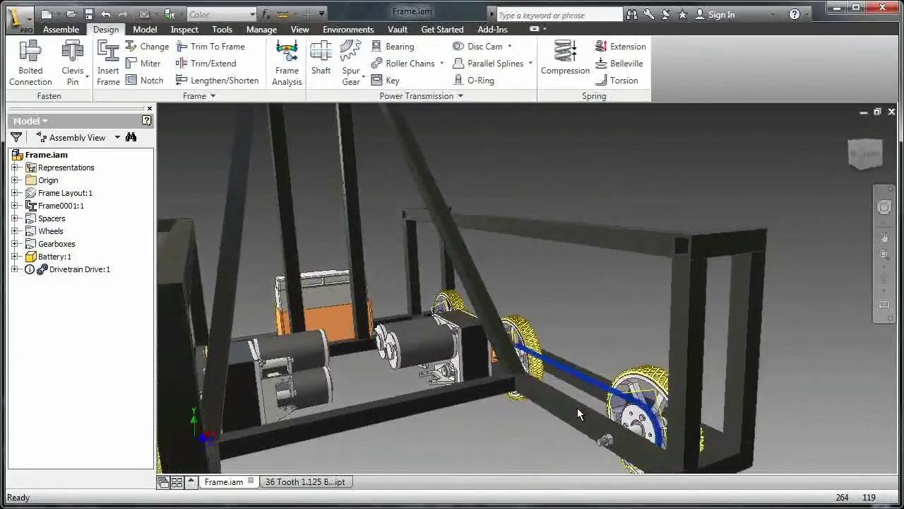
pyautogui.keyDown('shift'); pyautogui.moveTo(577, 407); pyautogui.dragTo(574, 377, button='middle'); pyautogui.keyUp('shift')
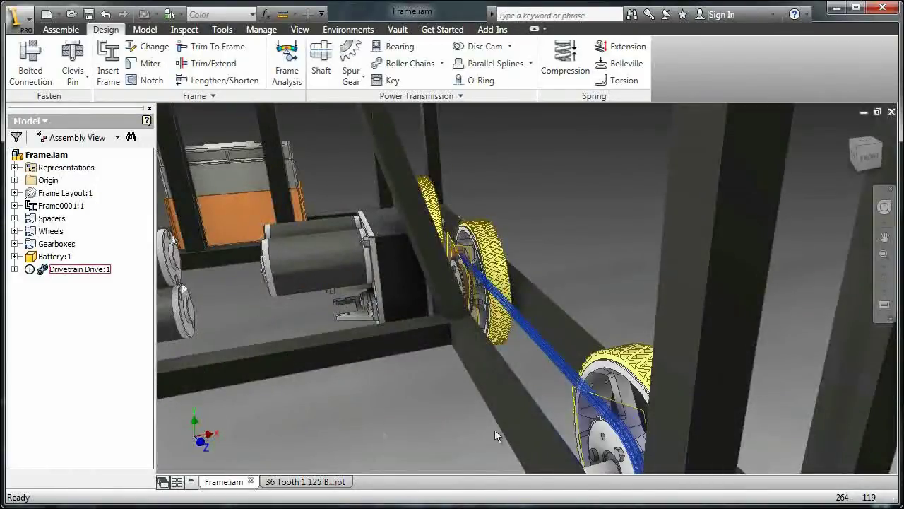
pyautogui.click(305, 481)
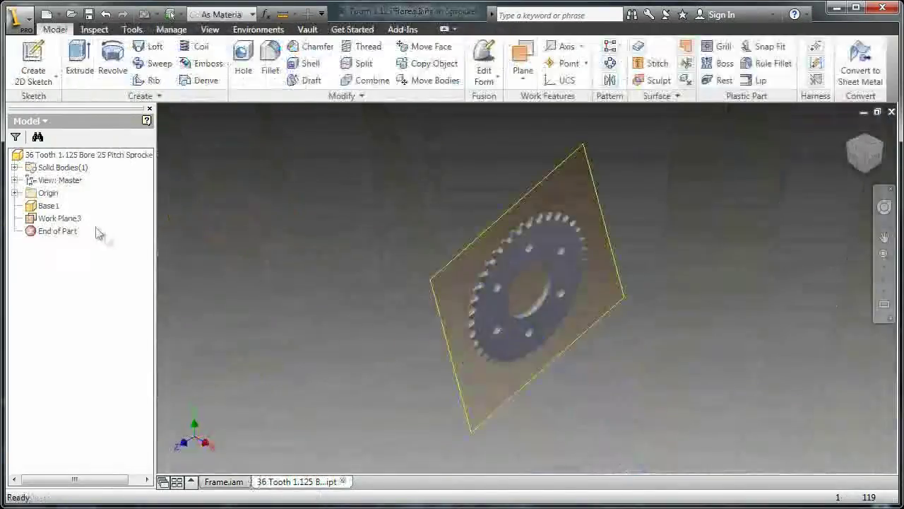
# Hide Work Plane3 in the sprocket part, save it, and close the part.
pyautogui.rightClick(59, 217)
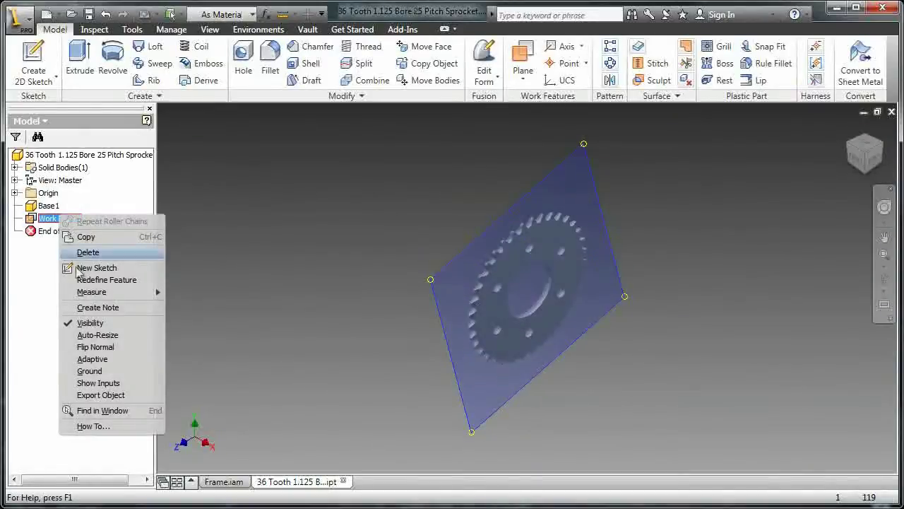
pyautogui.click(90, 323)
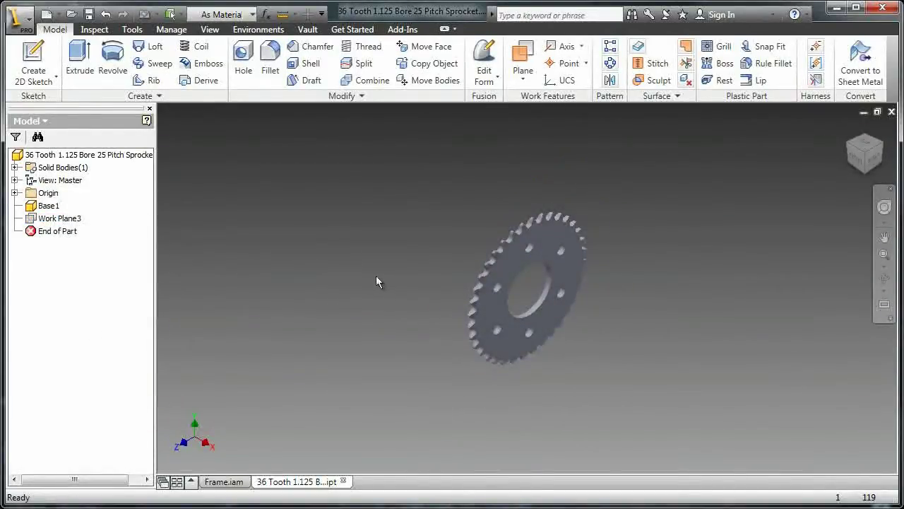
pyautogui.press('F6')
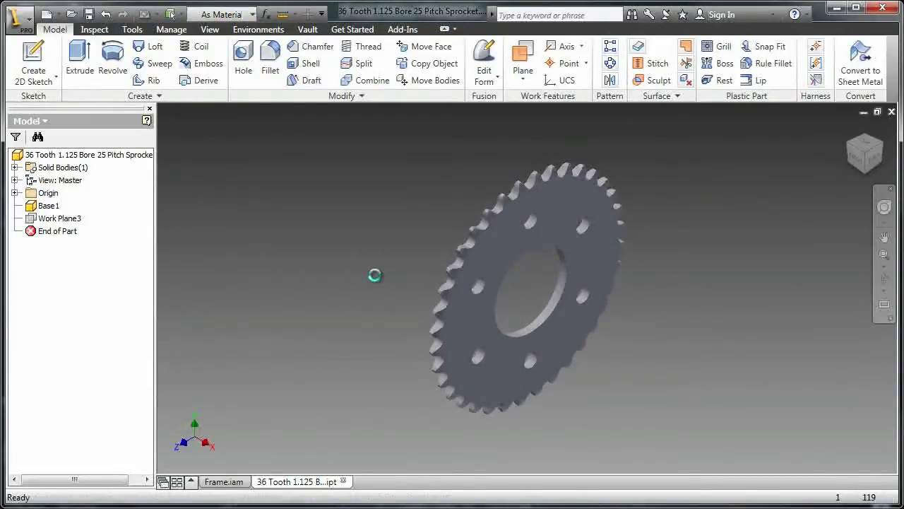
pyautogui.hotkey('ctrl', 's')
pyautogui.click(891, 113)
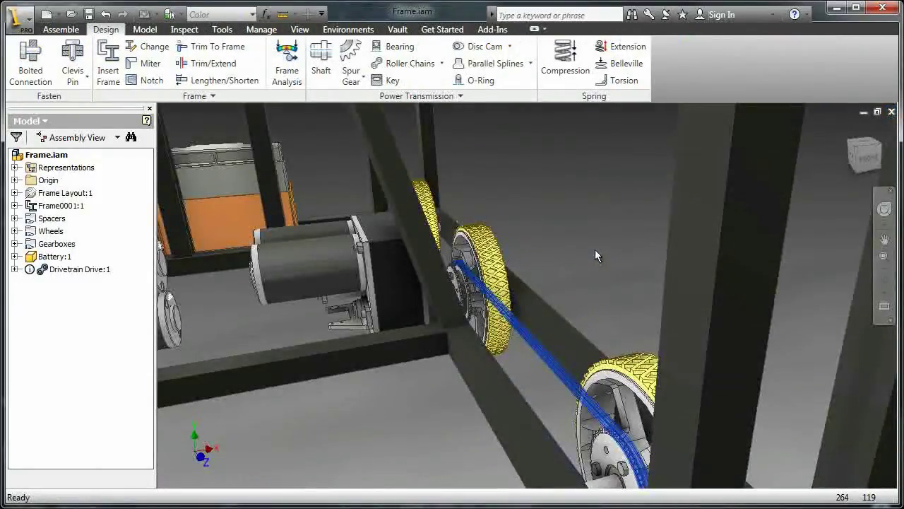
# Return the Frame.iam assembly to its Home view showing the new chain drive.
pyautogui.click(847, 129)
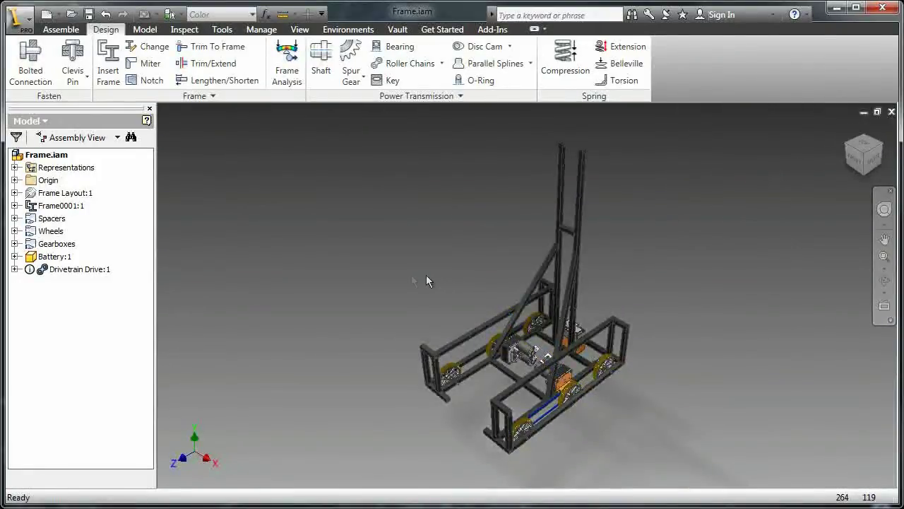